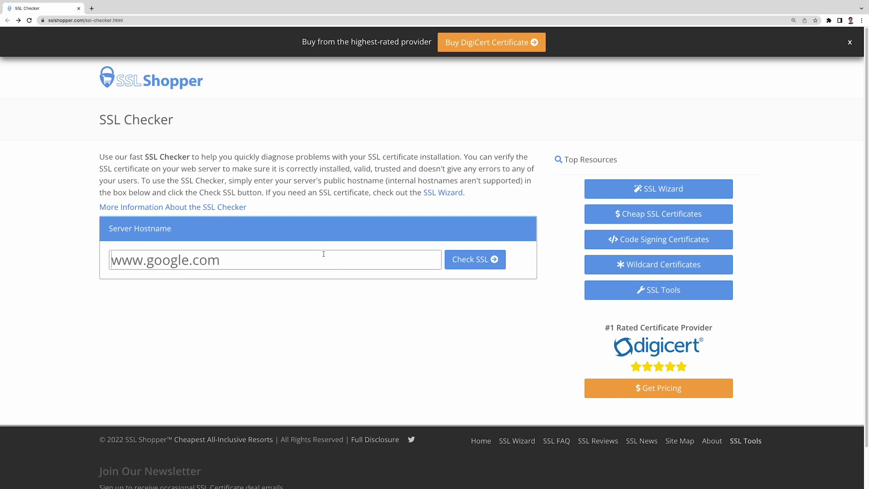
# Run an SSL check on hostingeracademy.com and scroll through the certificate and chain results.
pyautogui.write('hostingera')
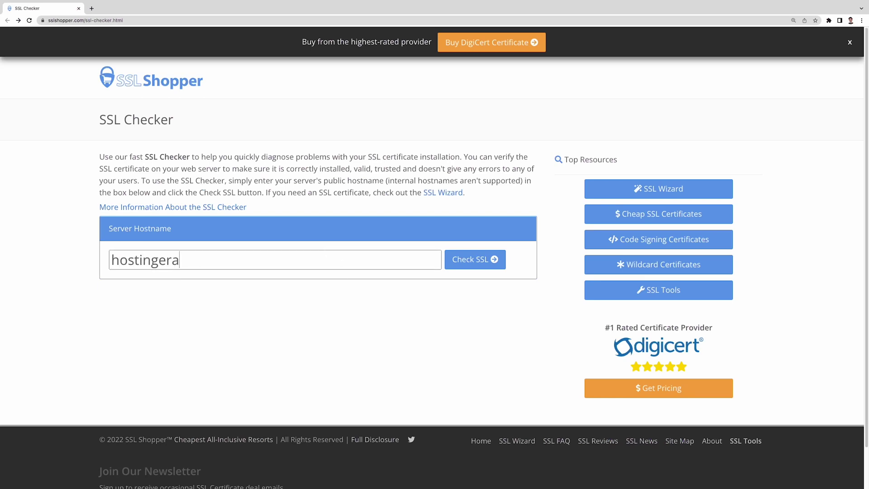
pyautogui.write('cademy.com')
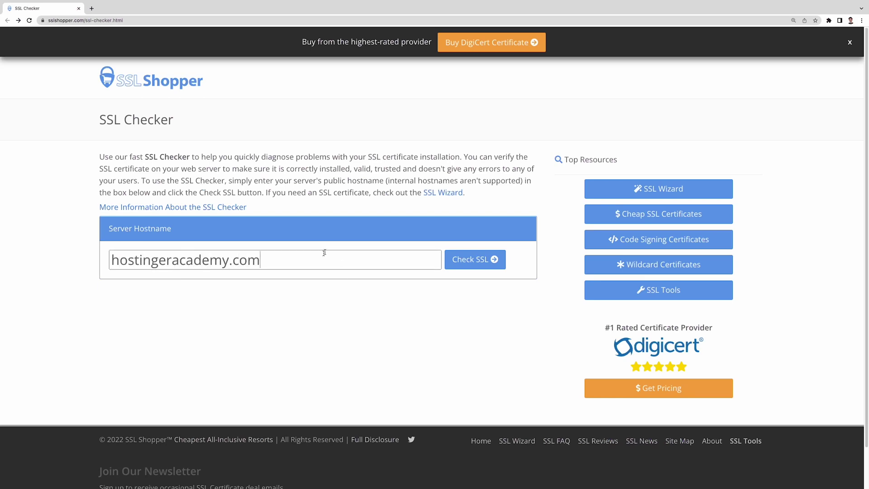
pyautogui.click(479, 259)
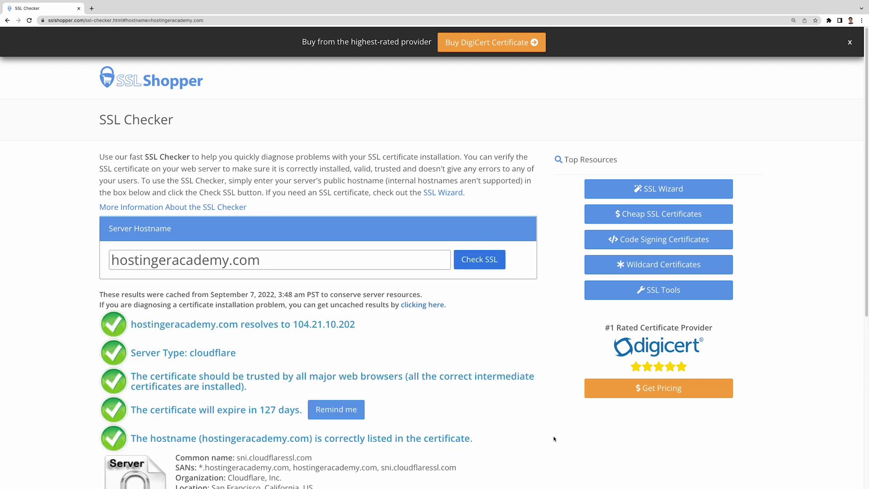
pyautogui.scroll(-5, 554, 438)
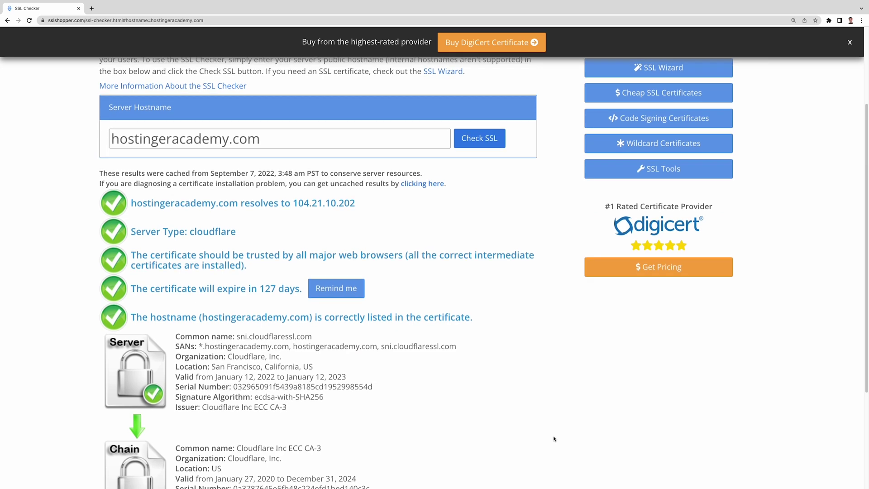
pyautogui.scroll(-1, 554, 439)
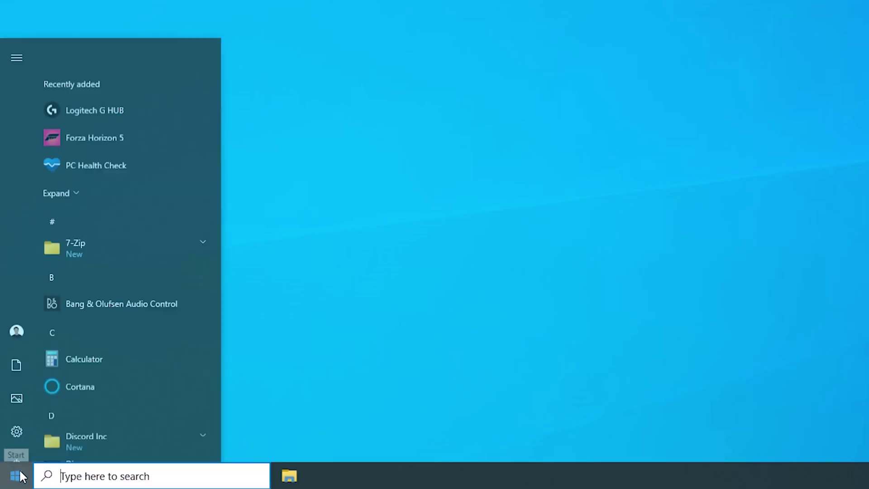
# Sync the Windows clock with time.windows.com from Time & Language's Date & time page.
pyautogui.click(21, 415)
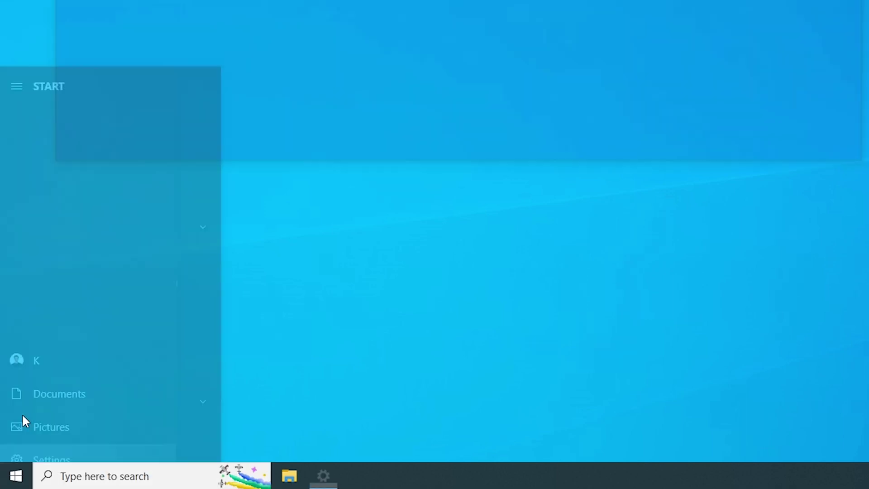
pyautogui.click(502, 248)
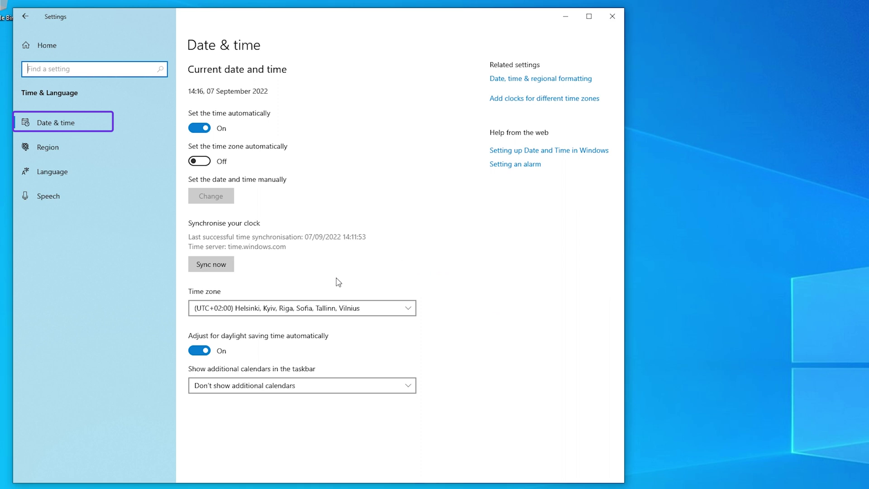
pyautogui.click(218, 265)
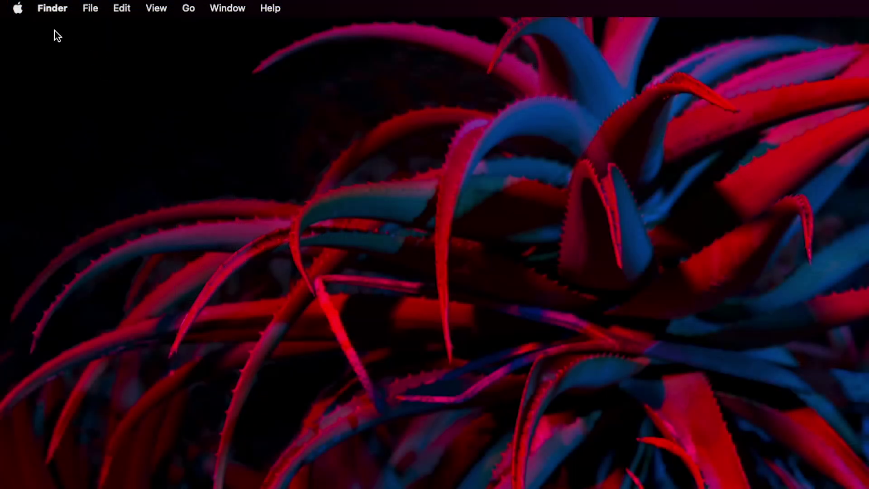
# Open Date & Time in System Preferences, unlock it, and leave automatic date and time off.
pyautogui.click(19, 9)
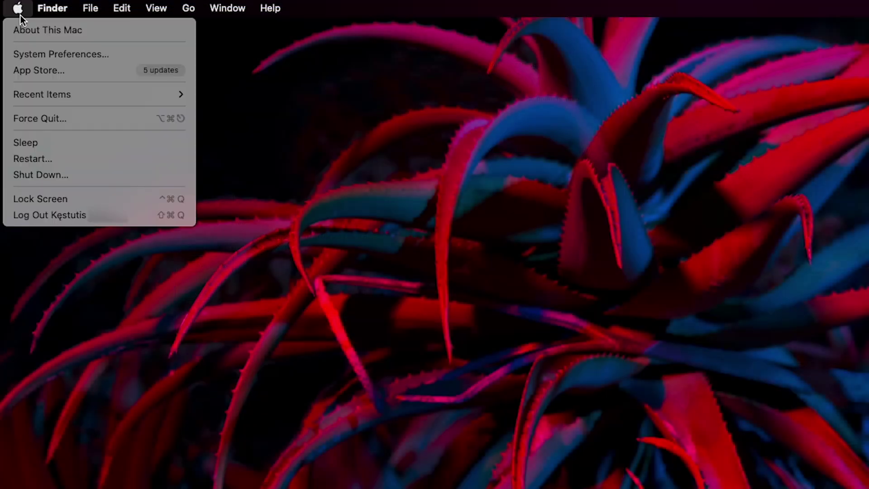
pyautogui.click(31, 54)
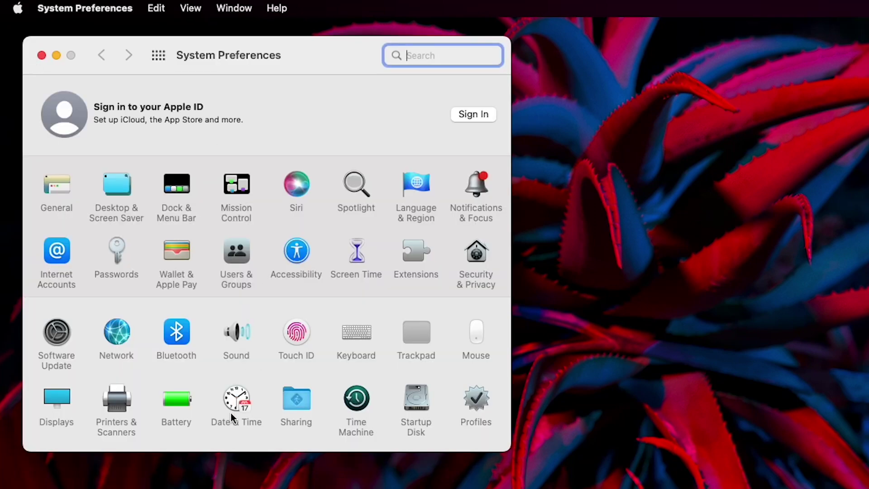
pyautogui.click(231, 413)
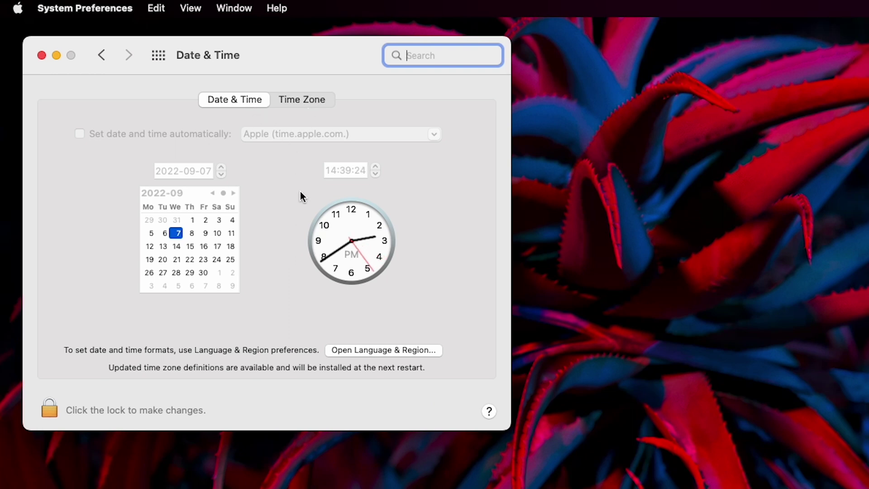
pyautogui.click(60, 413)
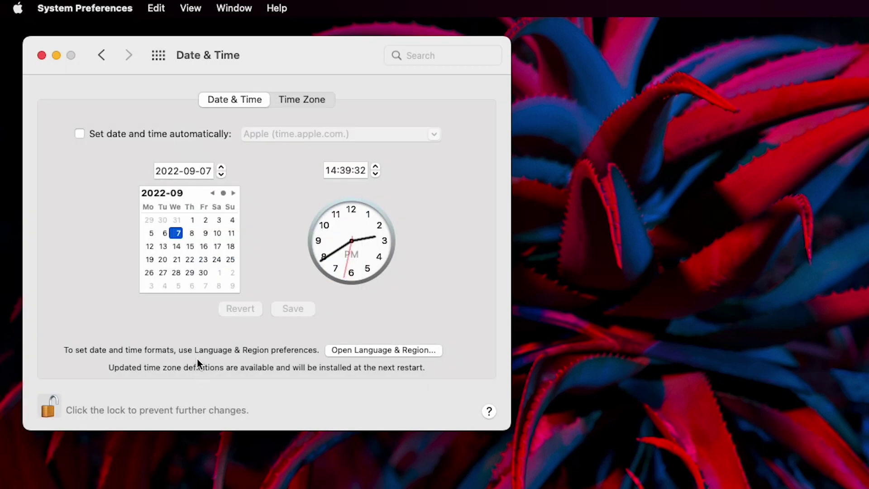
pyautogui.click(80, 133)
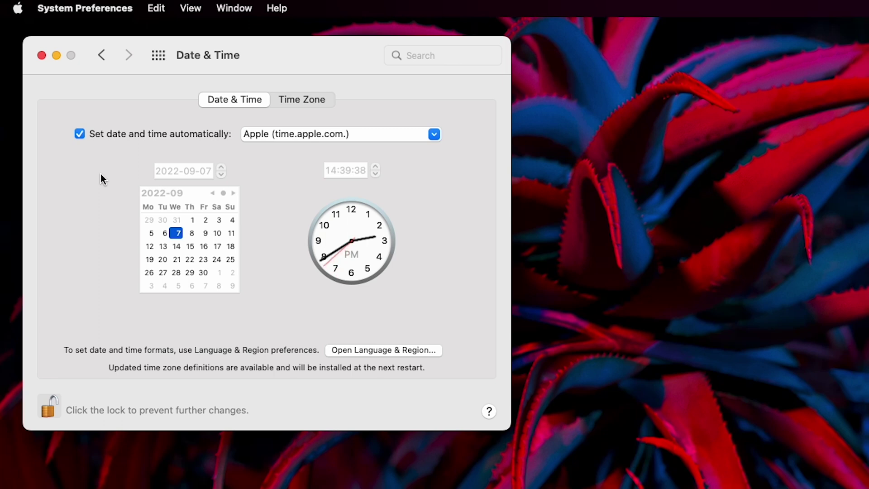
pyautogui.click(79, 134)
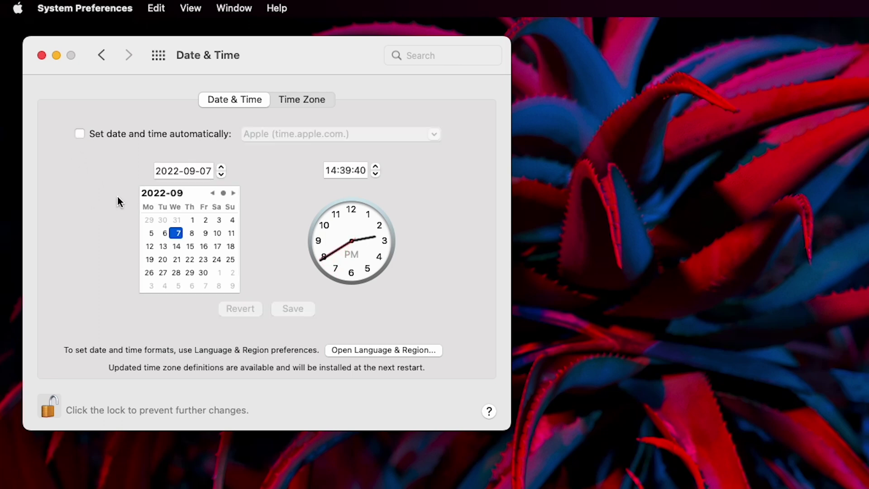
# Save 7 September 2022 as the manual date and untick automatic time zone.
pyautogui.click(193, 234)
pyautogui.click(177, 233)
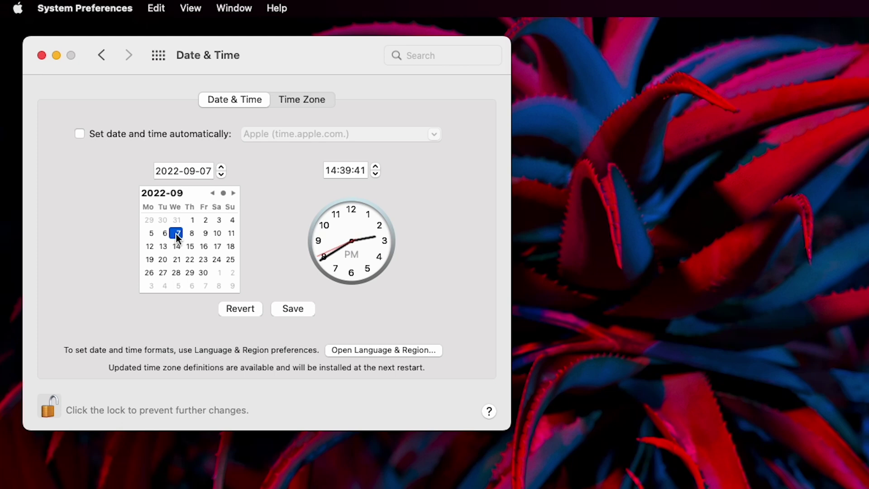
pyautogui.click(292, 315)
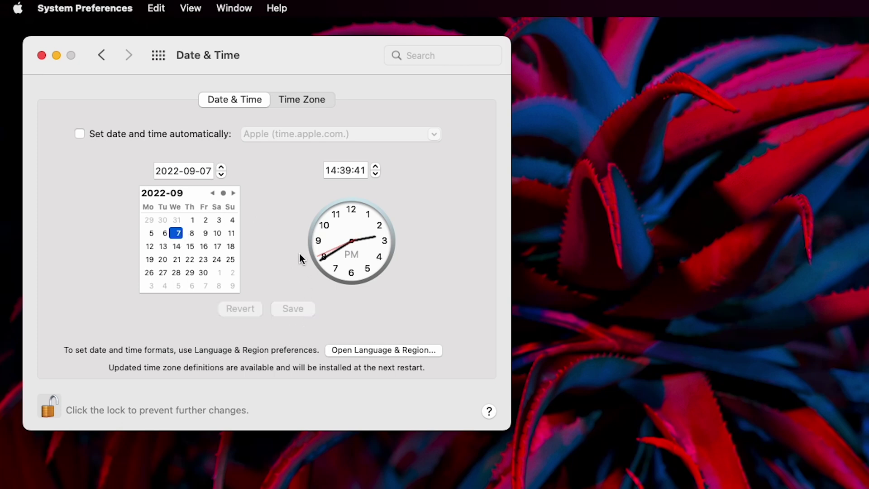
pyautogui.click(311, 99)
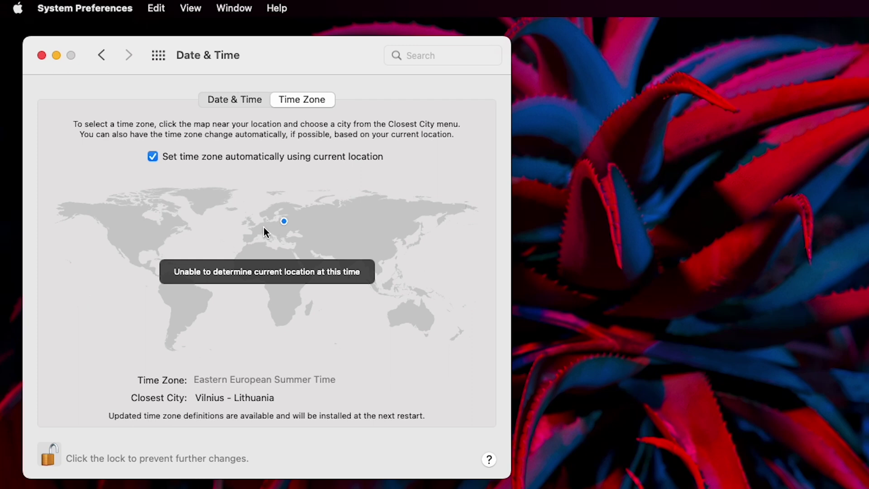
pyautogui.click(154, 156)
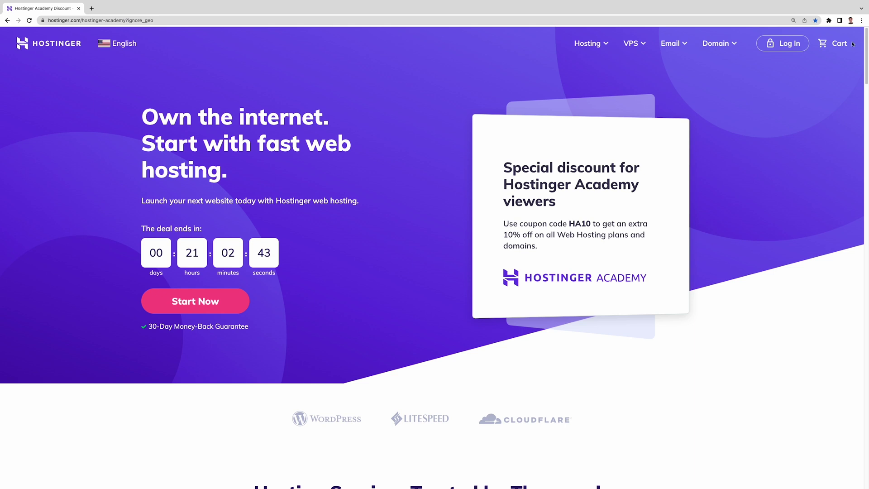
# Clear cookies, site data and cached files for All time, with Browsing history unticked.
pyautogui.click(862, 21)
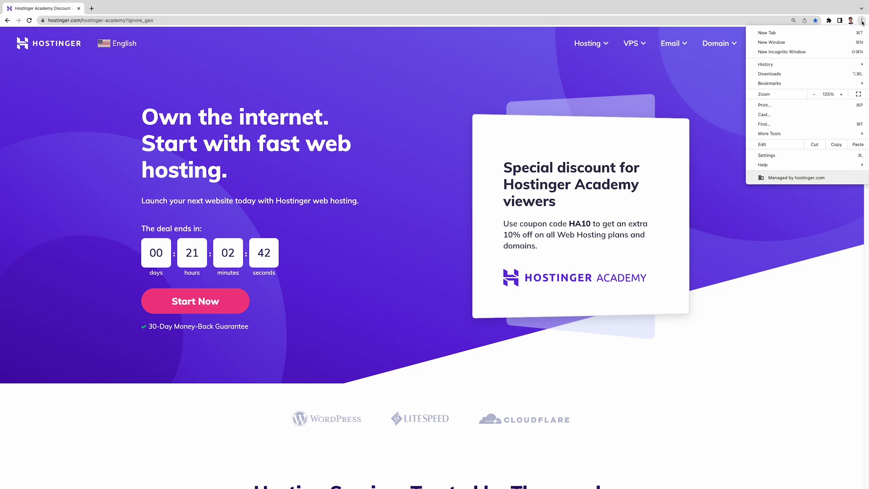
pyautogui.click(790, 155)
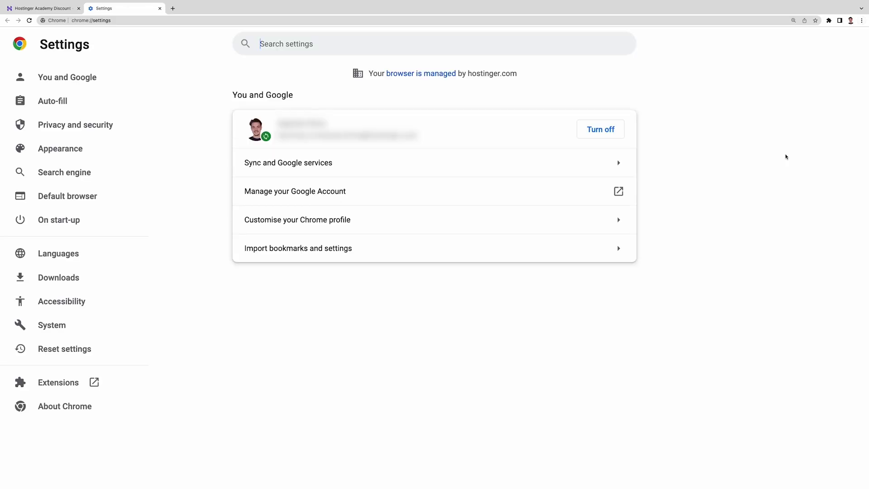
pyautogui.click(128, 130)
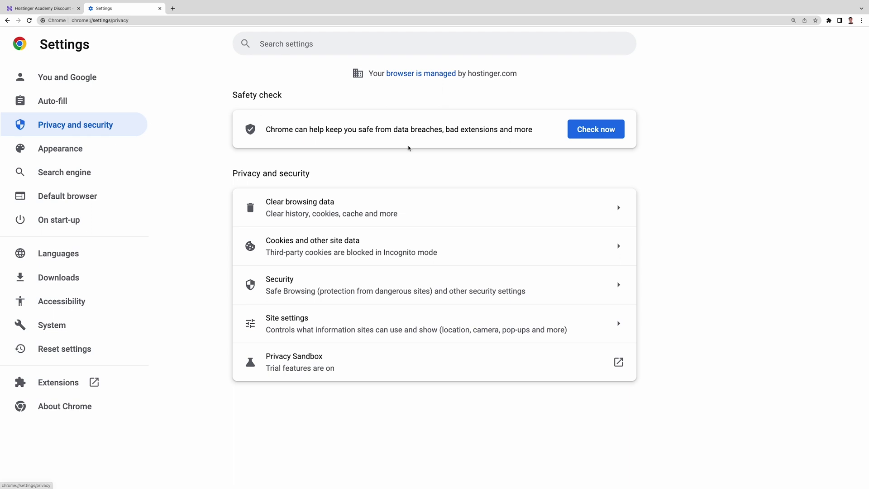
pyautogui.click(464, 202)
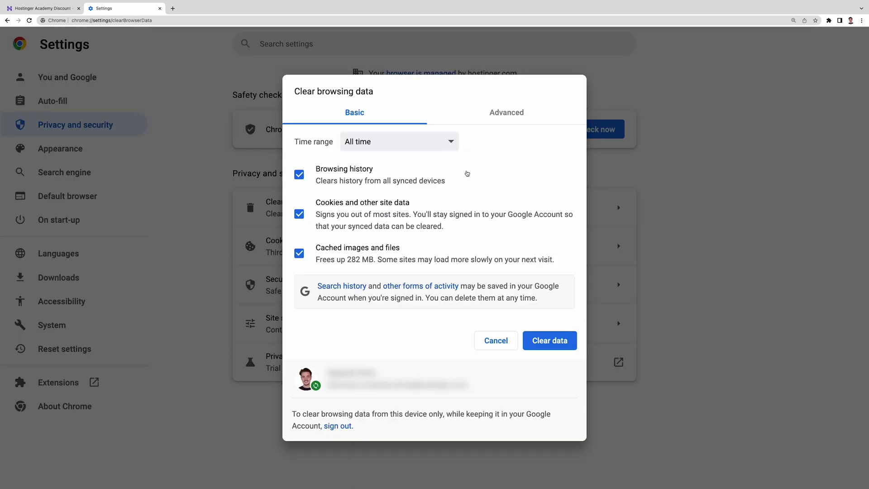
pyautogui.click(299, 173)
pyautogui.click(302, 218)
pyautogui.click(305, 219)
pyautogui.click(546, 341)
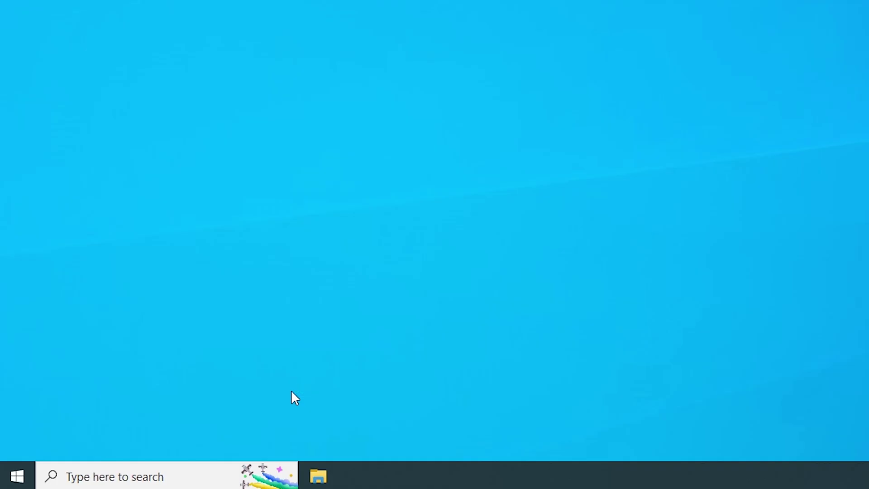
# Launch cmd via Win+R and run ipconfig/flushdns to flush the DNS resolver cache.
pyautogui.press('super+r')
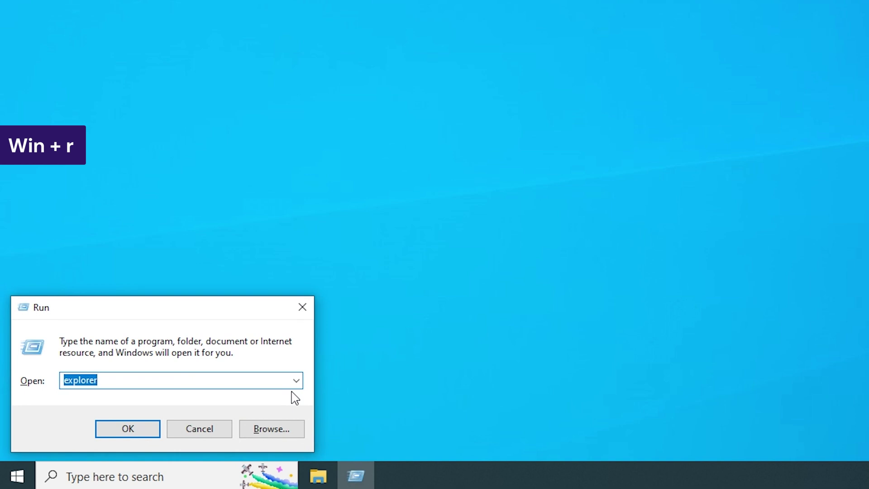
pyautogui.write('cmd')
pyautogui.press('Return')
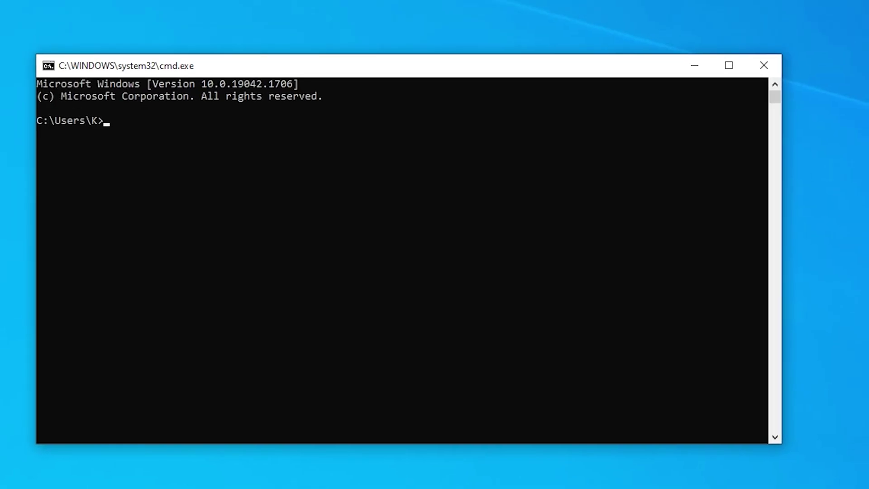
pyautogui.click(388, 316)
pyautogui.write('ipconfig/flu')
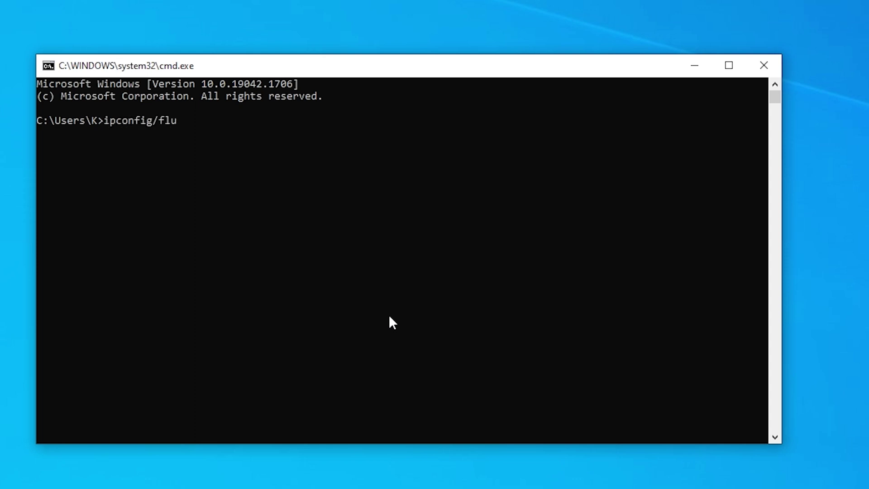
pyautogui.write('shdns')
pyautogui.press('Return')
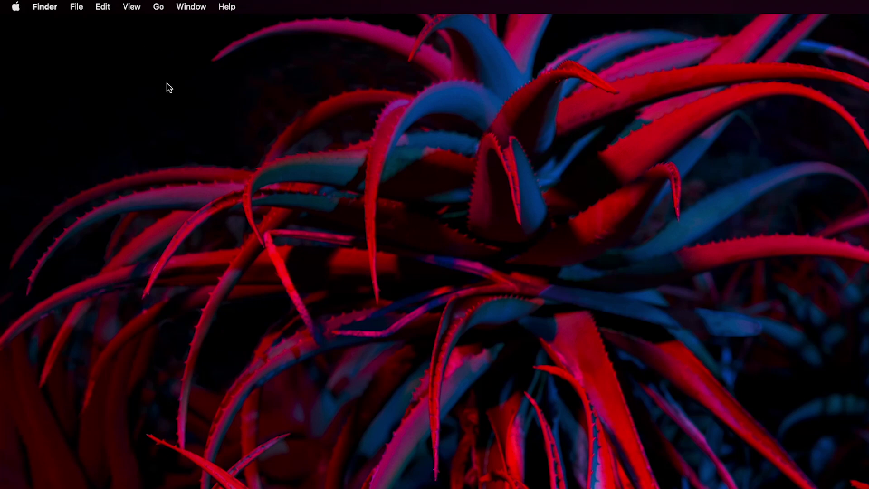
# Show About This Mac from the Apple menu, revealing macOS Monterey 12.5.1.
pyautogui.click(16, 6)
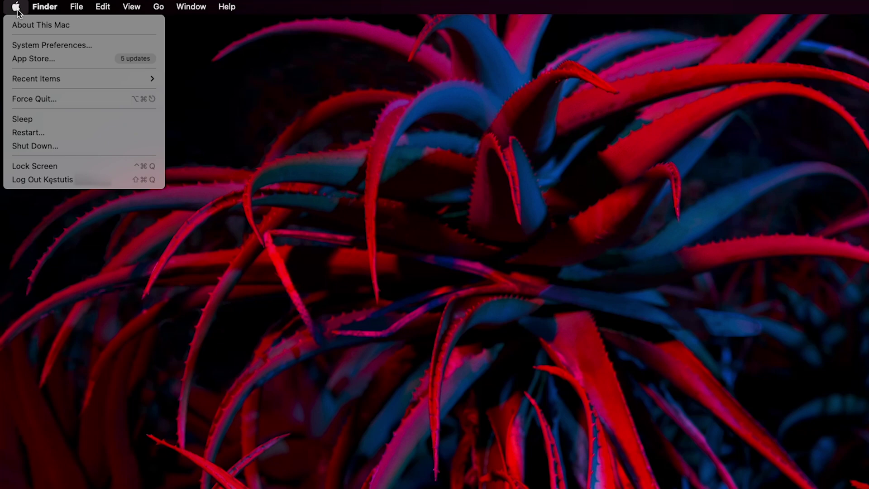
pyautogui.click(29, 25)
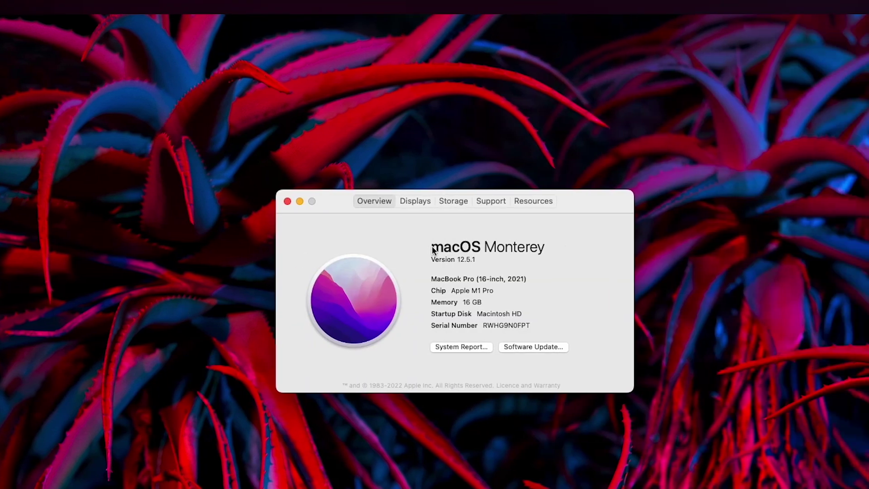
# Launch Terminal via Spotlight and run the pasted 'sudo killall -HUP mDNSResponder' command.
pyautogui.press('super+space')
pyautogui.write('termi')
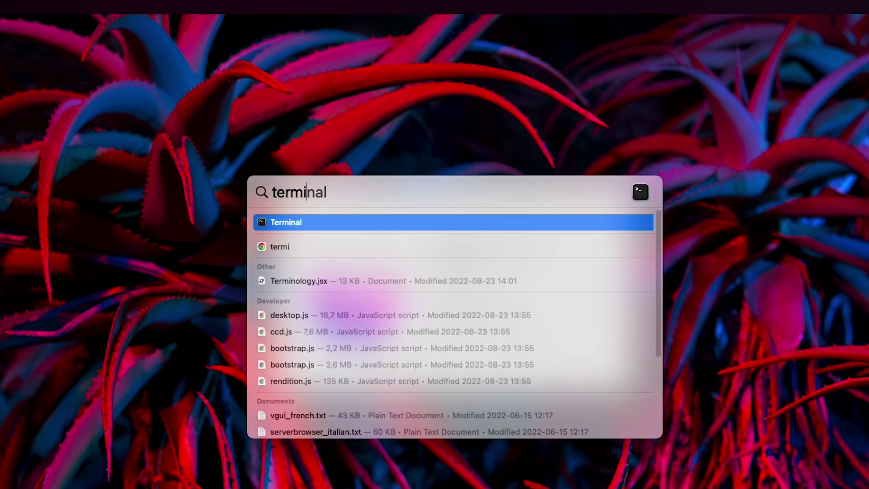
pyautogui.press('Return')
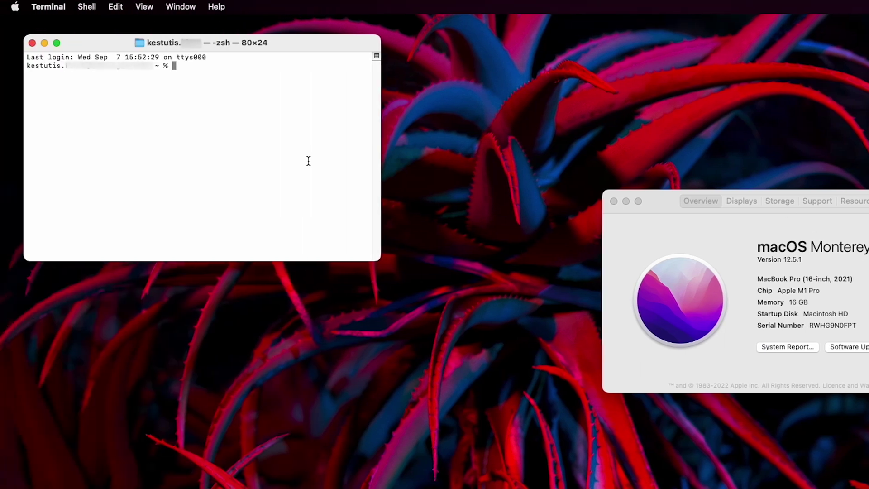
pyautogui.write('sudo killall -HUP mDNSResponder')
pyautogui.press('Return')
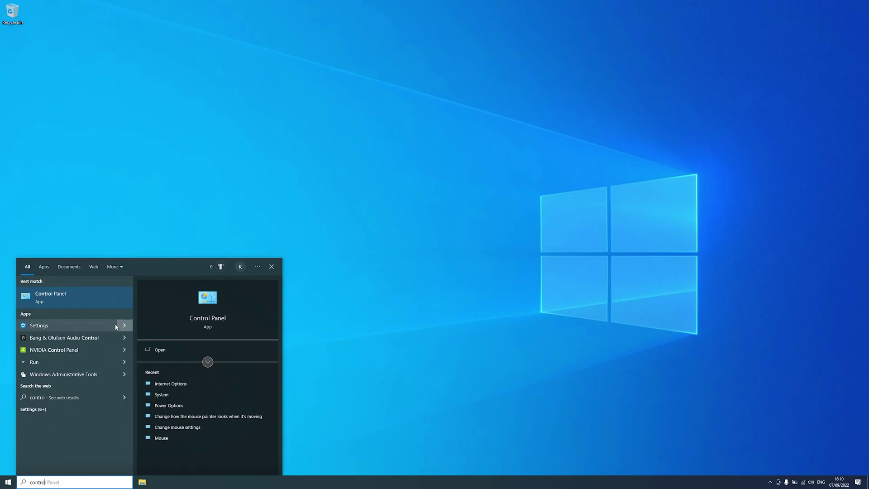
# Clear SSL state in Internet Options' Content tab, then close Internet Properties with OK.
pyautogui.click(73, 298)
pyautogui.click(341, 210)
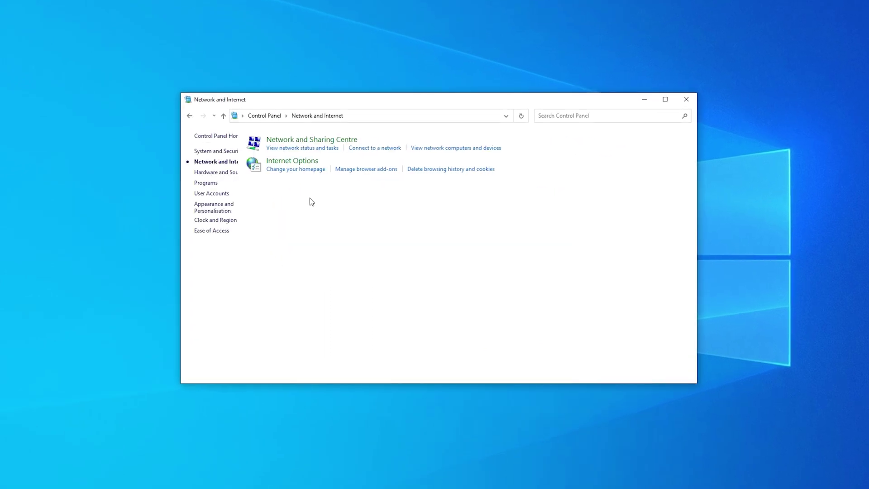
pyautogui.click(323, 164)
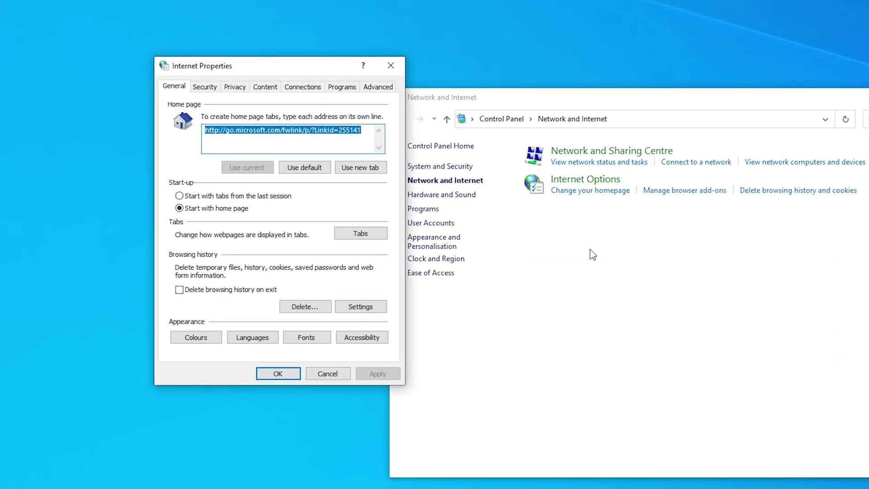
pyautogui.click(273, 86)
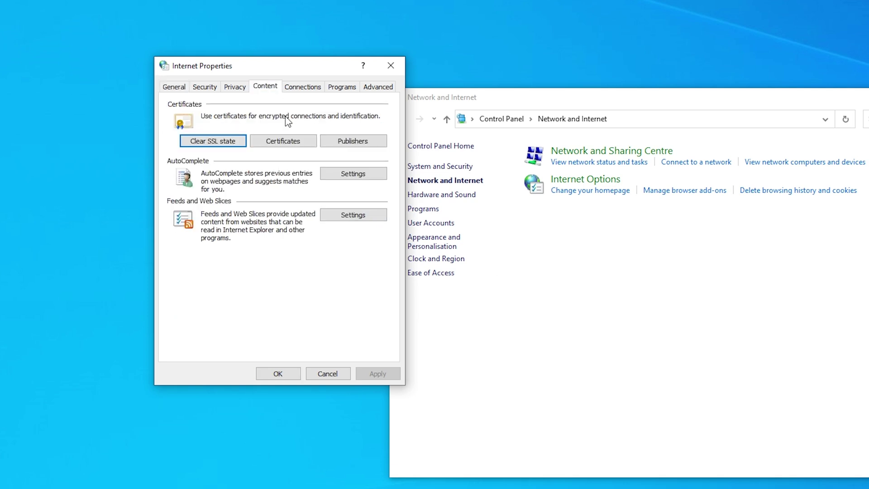
pyautogui.click(235, 137)
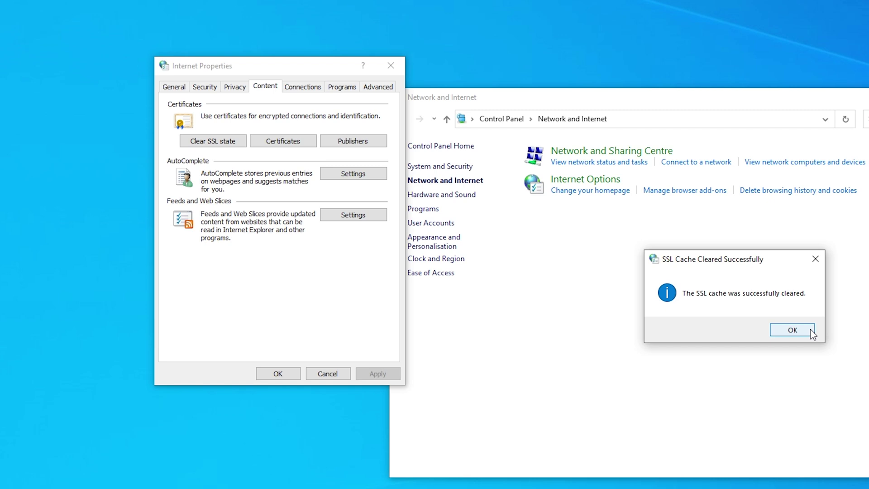
pyautogui.click(793, 330)
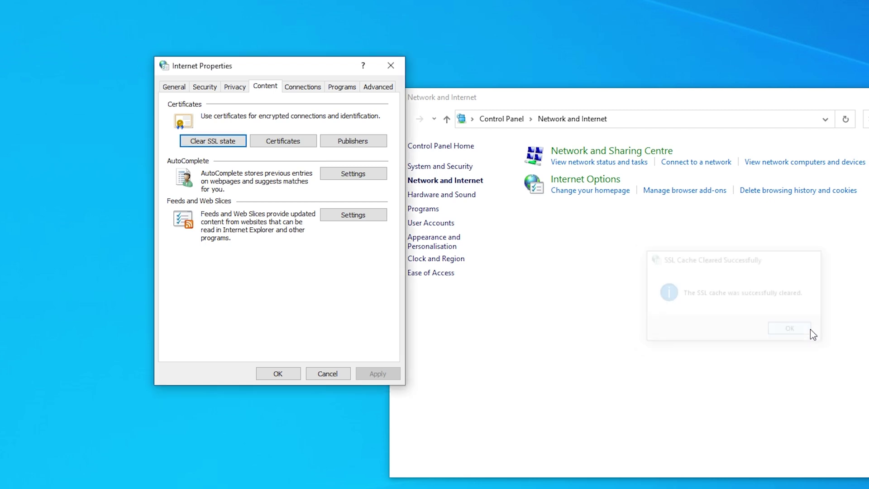
pyautogui.click(288, 374)
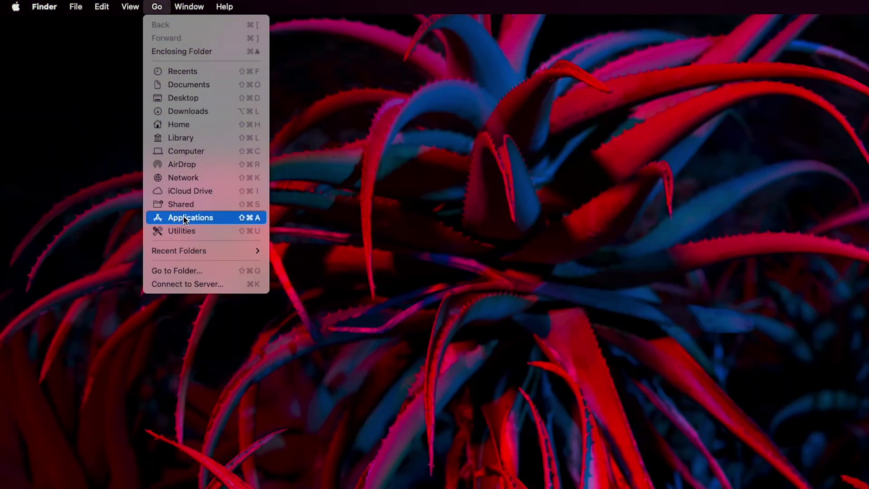
# Launch Keychain Access from Applications > Utilities and show the System keychain's certificates.
pyautogui.click(183, 216)
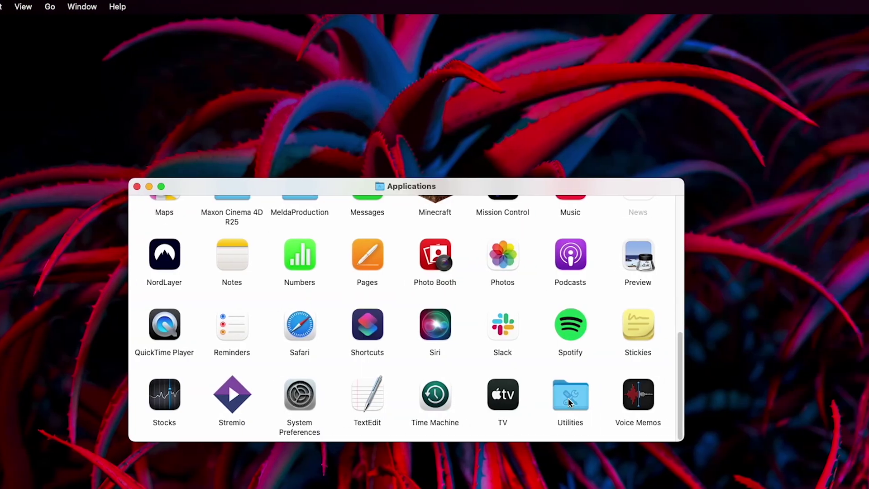
pyautogui.click(612, 400)
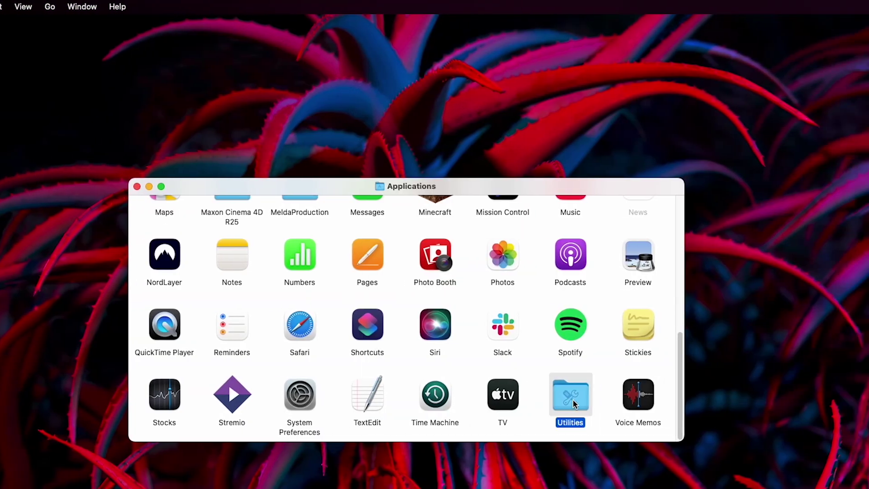
pyautogui.doubleClick(577, 404)
pyautogui.doubleClick(340, 330)
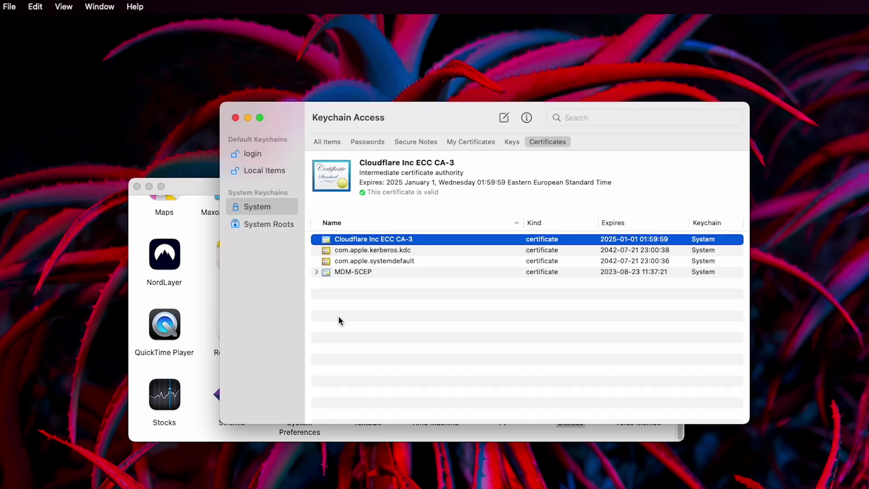
pyautogui.click(271, 209)
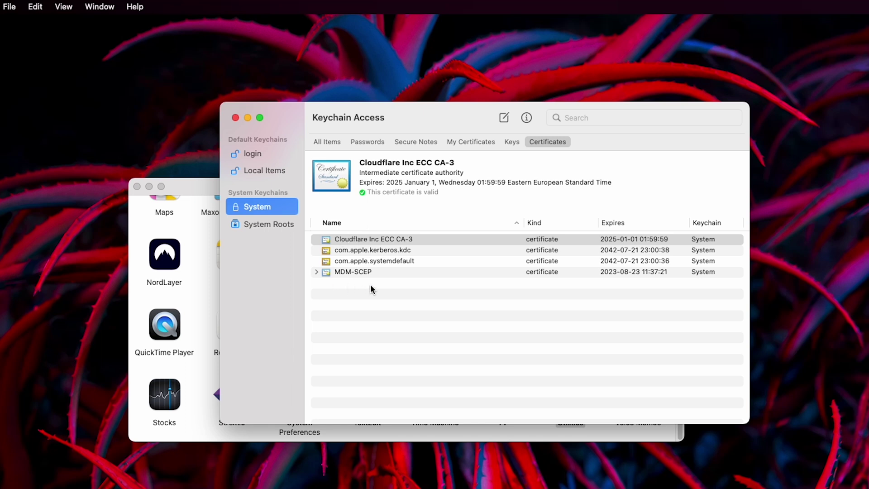
# Delete the Cloudflare Inc ECC CA-3 certificate, authorising with the account password.
pyautogui.click(396, 236)
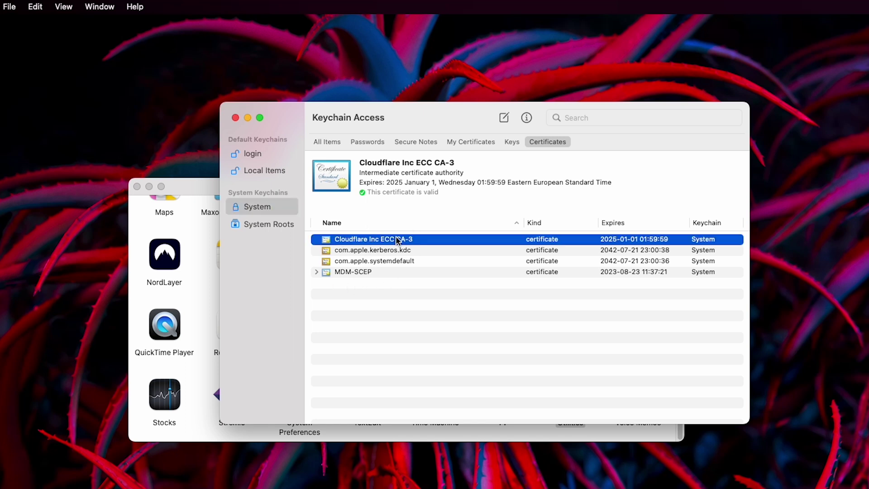
pyautogui.rightClick(434, 241)
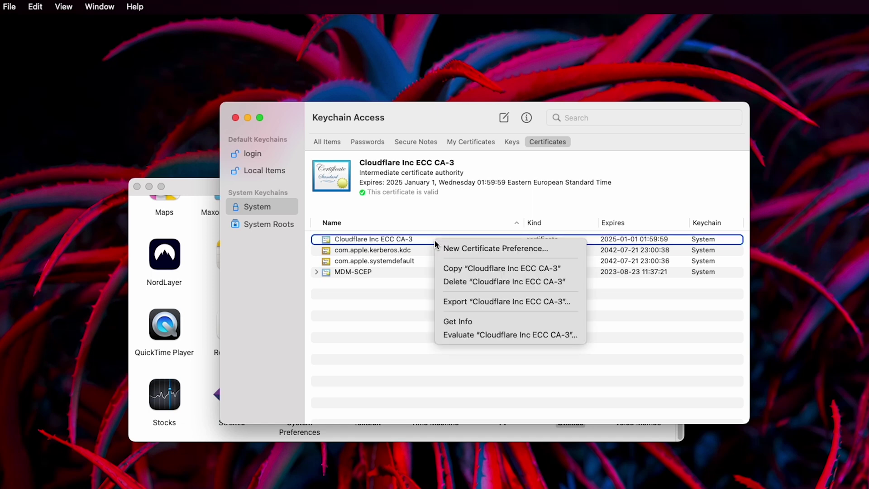
pyautogui.click(473, 278)
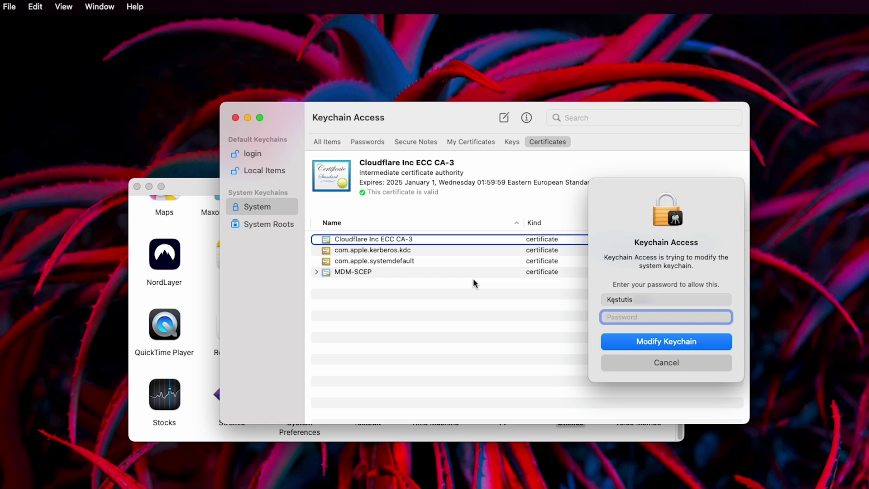
pyautogui.write('********************')
pyautogui.press('Return')
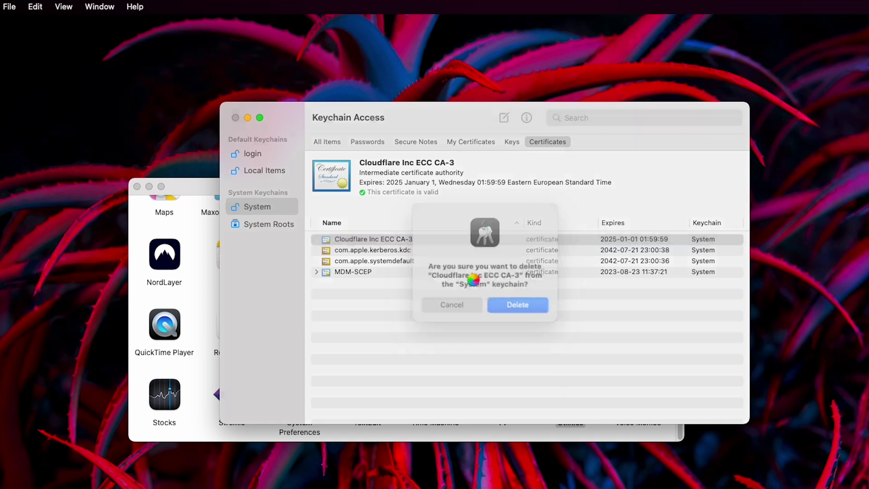
pyautogui.click(517, 307)
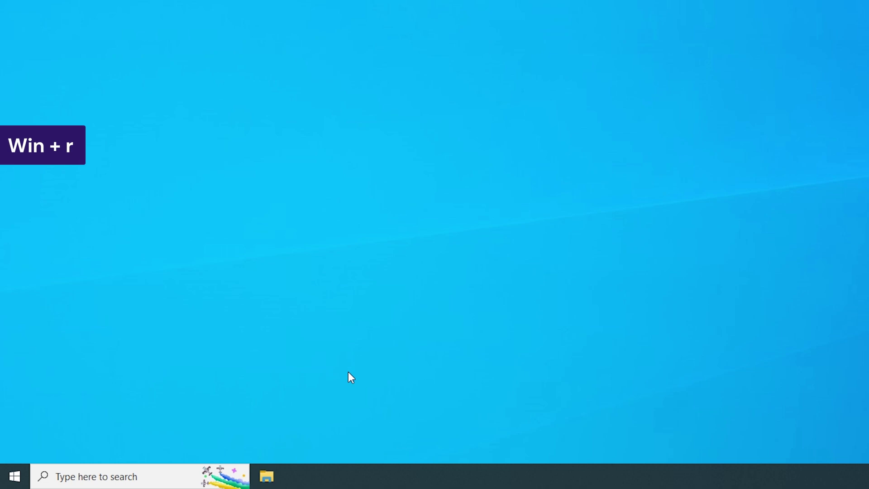
# Open C:\Windows\System32\Drivers\etc from the Run prompt and delete the hosts file.
pyautogui.press('super+r')
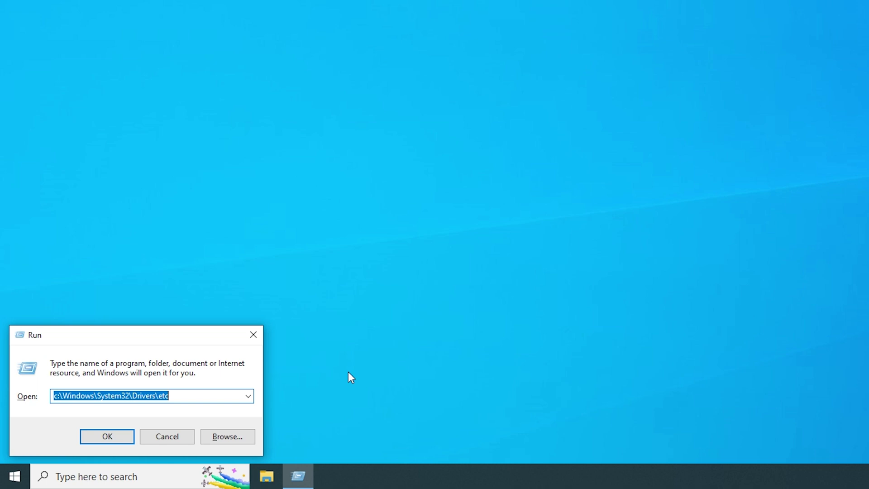
pyautogui.press('Return')
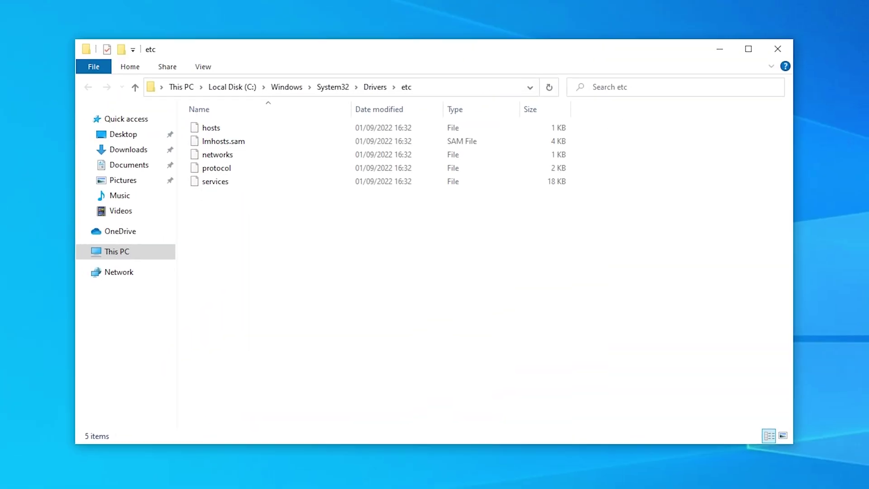
pyautogui.rightClick(214, 129)
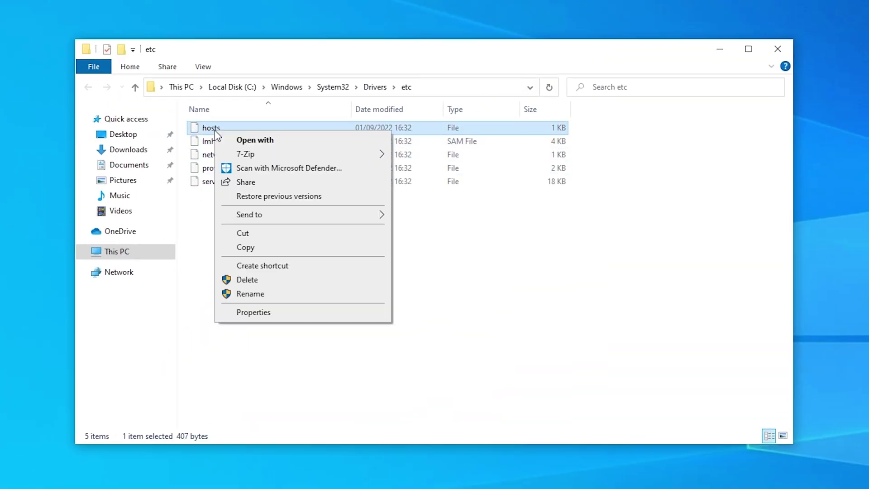
pyautogui.click(267, 280)
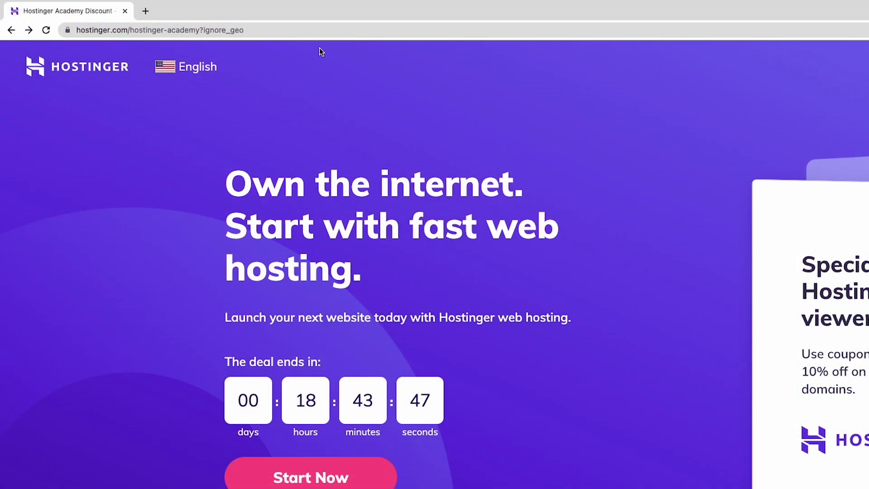
# On chrome://flags, search 'quic' and set Experimental QUIC protocol to Enabled.
pyautogui.click(293, 32)
pyautogui.write('chrome:')
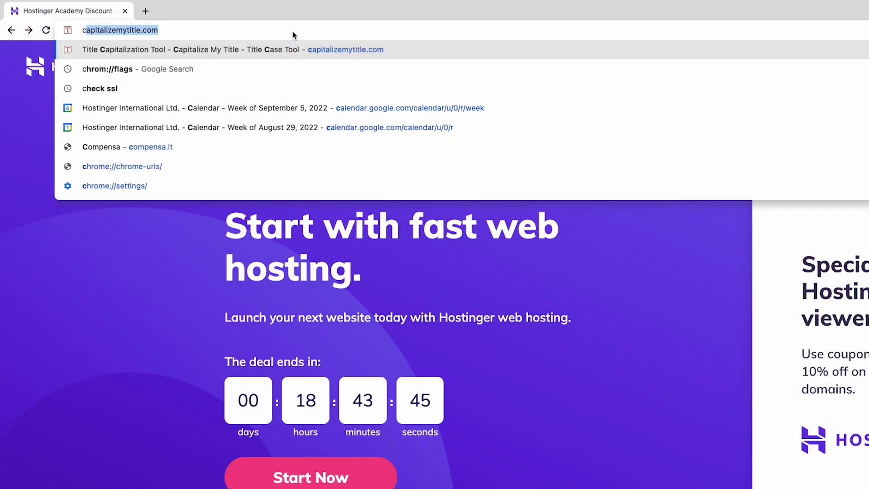
pyautogui.write('//')
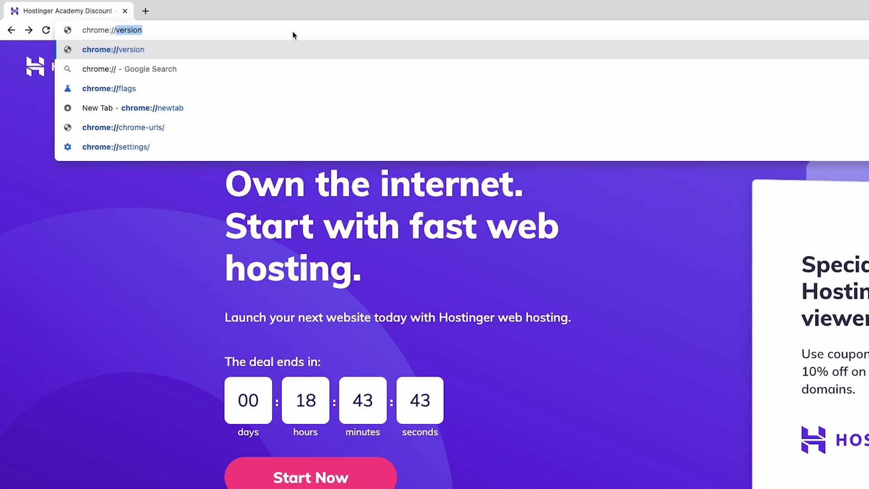
pyautogui.write('flags')
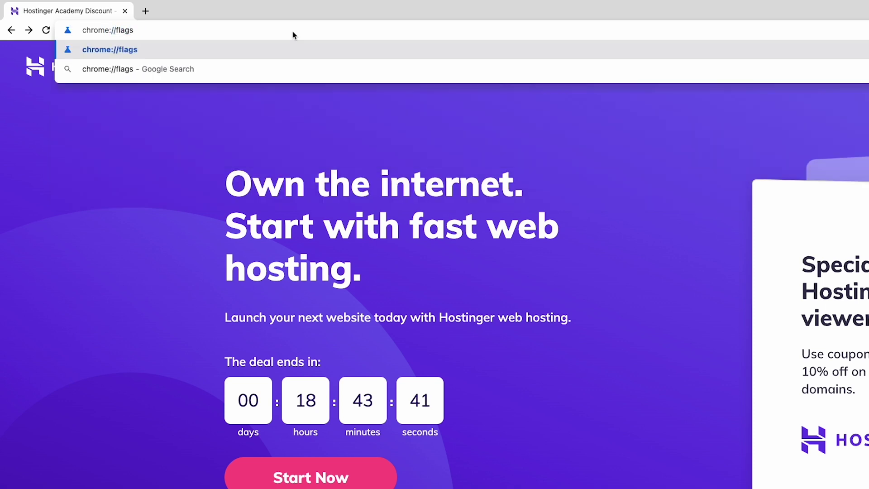
pyautogui.press('Return')
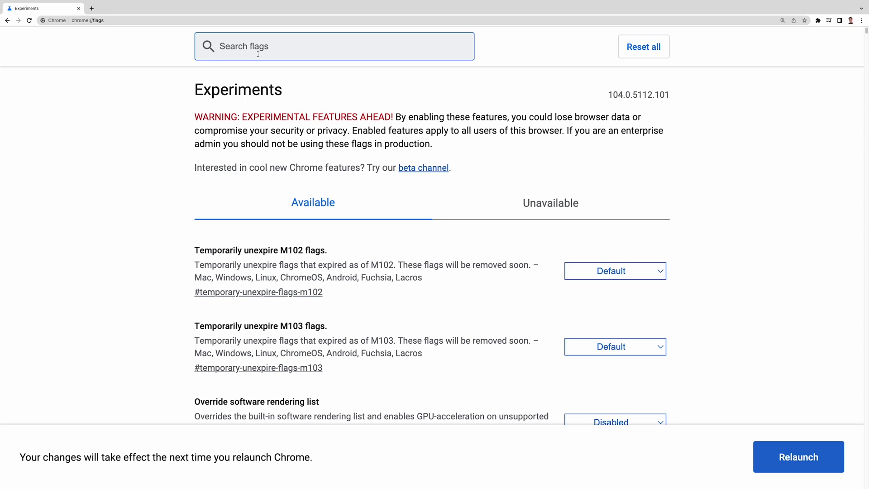
pyautogui.write('quic')
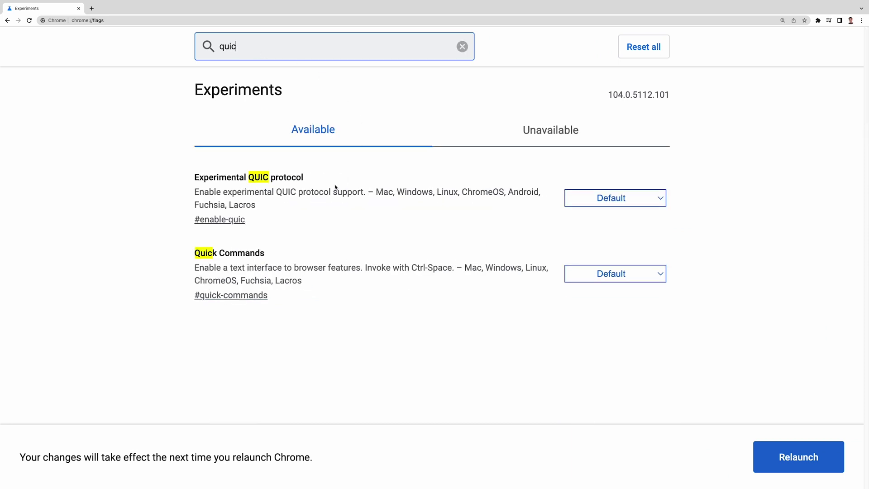
pyautogui.click(599, 204)
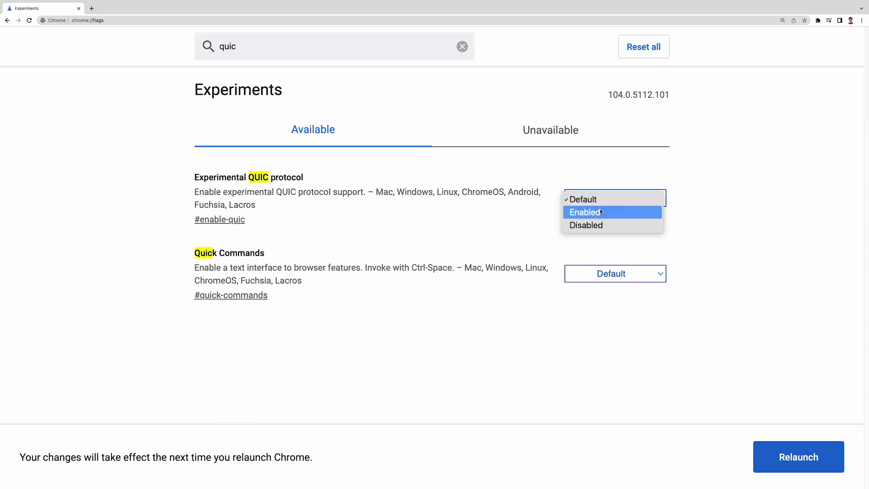
pyautogui.click(599, 210)
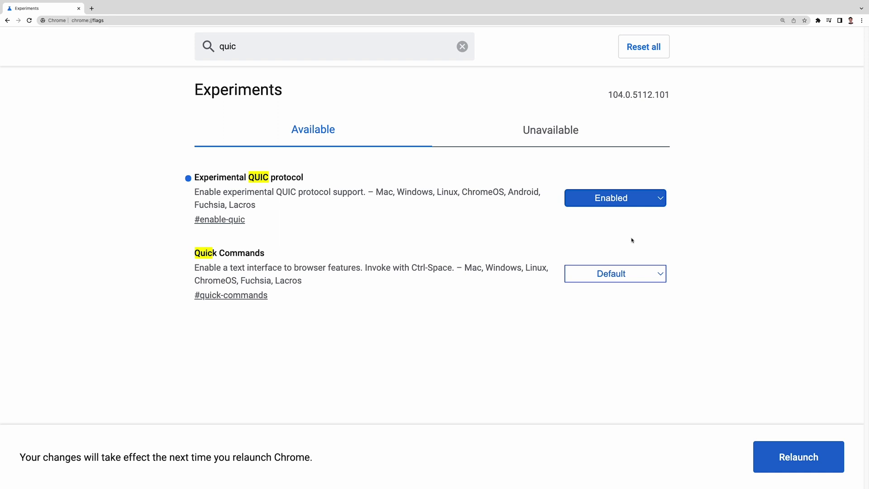